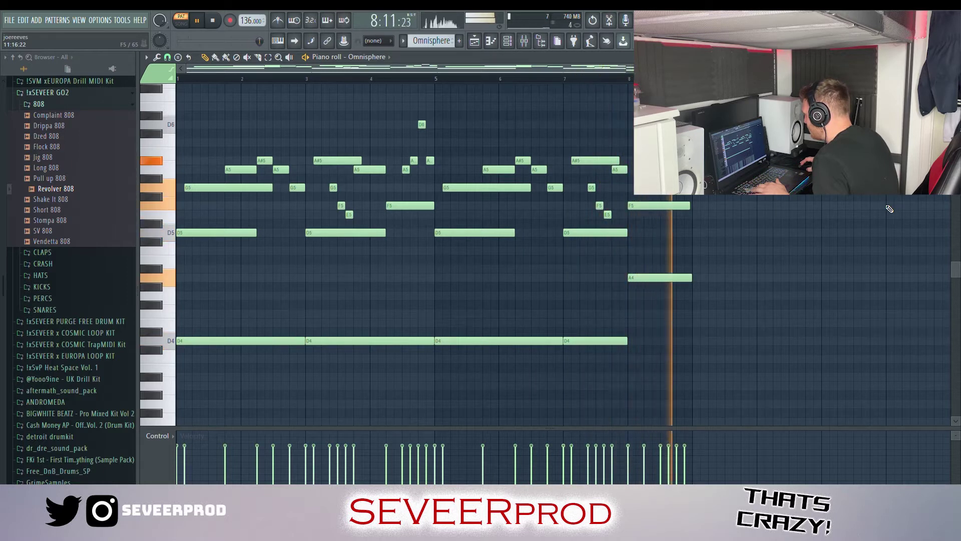
Stop the Omnisphere melody, select all its piano-roll notes, and bring up the mixer.
{"action": "key", "text": "space"}
{"action": "scroll", "coordinate": [758, 276], "scroll_direction": "up", "scroll_amount": 2}
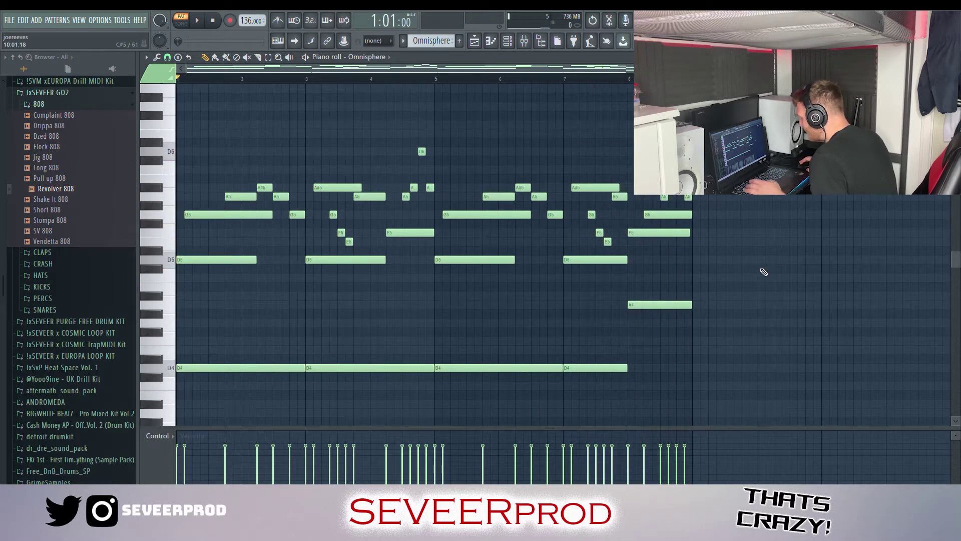
{"action": "key", "text": "ctrl+a"}
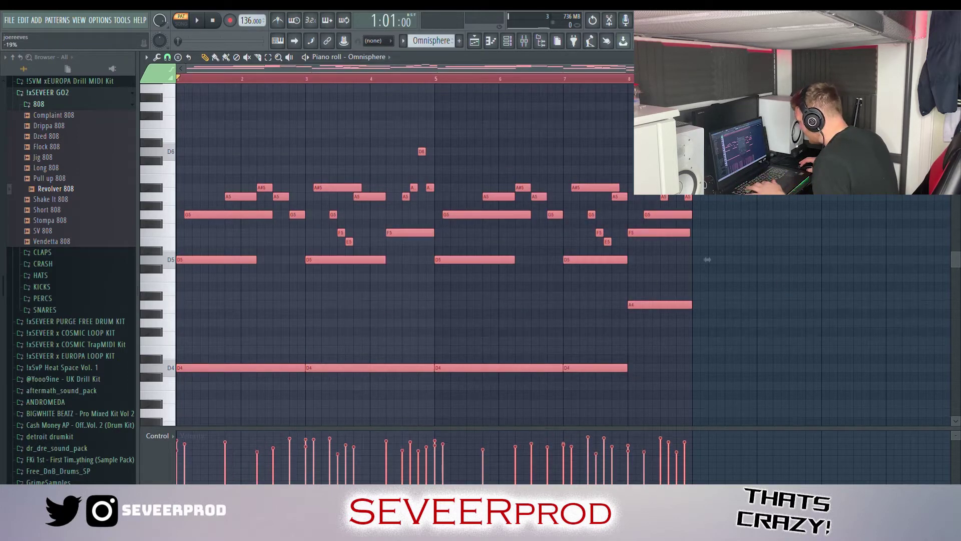
{"action": "key", "text": "F9"}
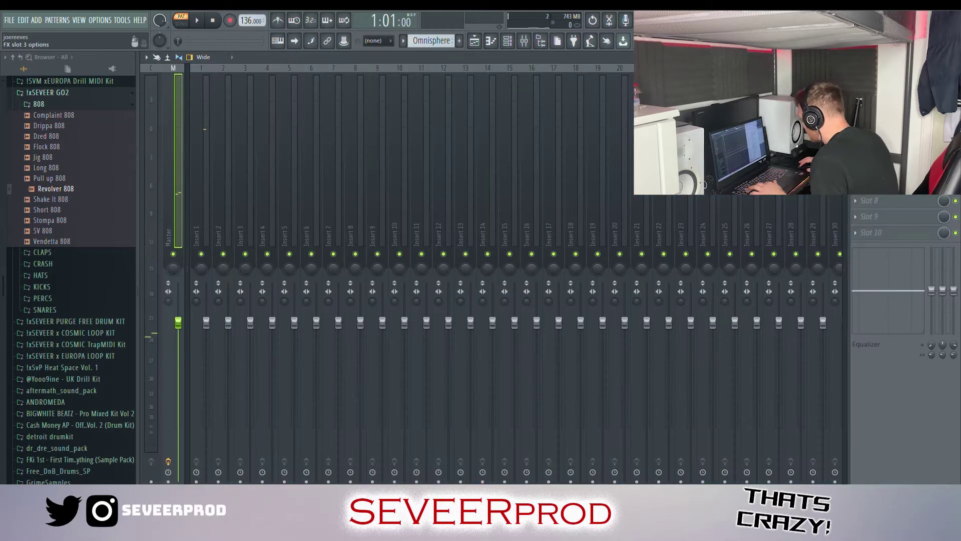
Set the master's ValhallaVintageVerb to the 1980s colour mode with a 74 % mix.
{"action": "left_click", "coordinate": [871, 120]}
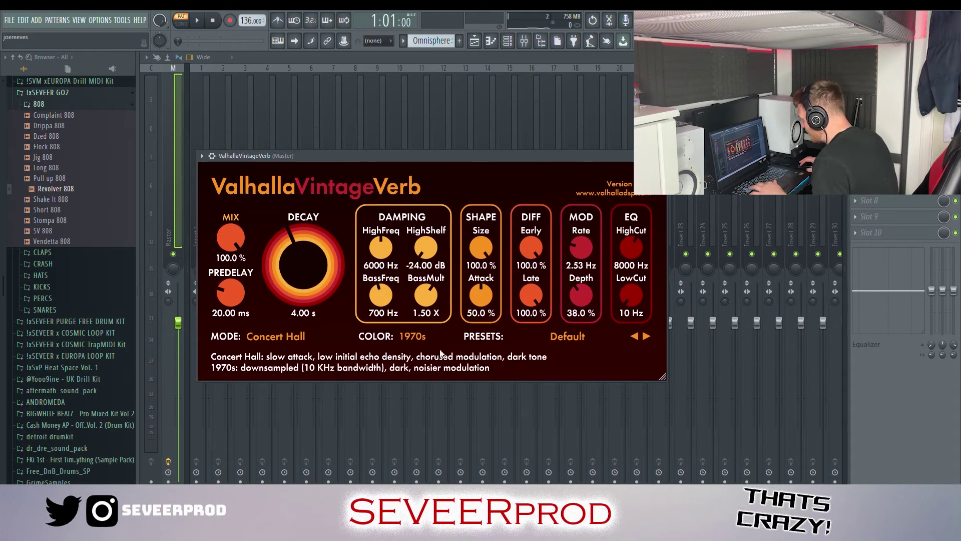
{"action": "left_click", "coordinate": [425, 339]}
{"action": "left_click_drag", "start_coordinate": [229, 233], "coordinate": [233, 268]}
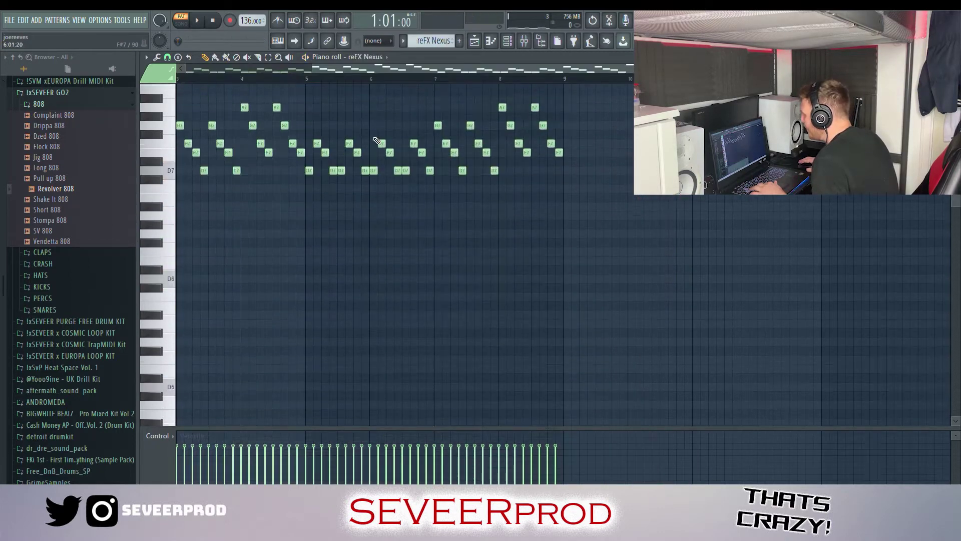
Play and select the whole reFX Nexus arpeggio, then bring up its mixer insert during playback.
{"action": "scroll", "coordinate": [375, 144], "scroll_direction": "up", "scroll_amount": 4}
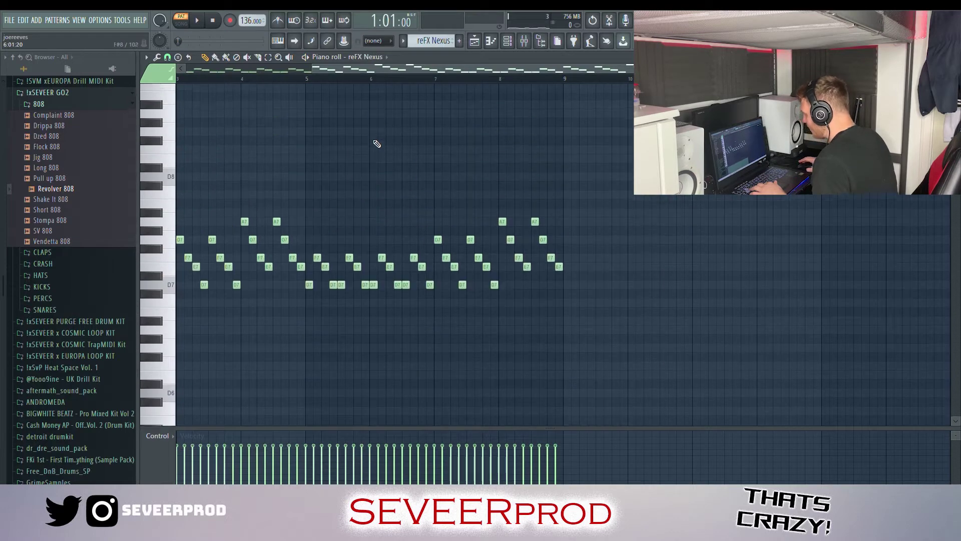
{"action": "scroll", "coordinate": [516, 201], "scroll_direction": "down", "scroll_amount": 3}
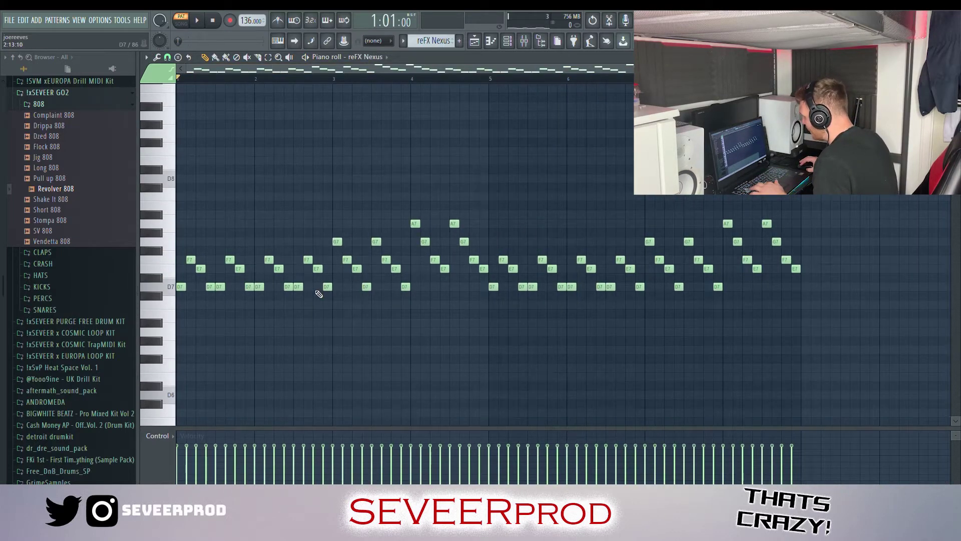
{"action": "key", "text": "space"}
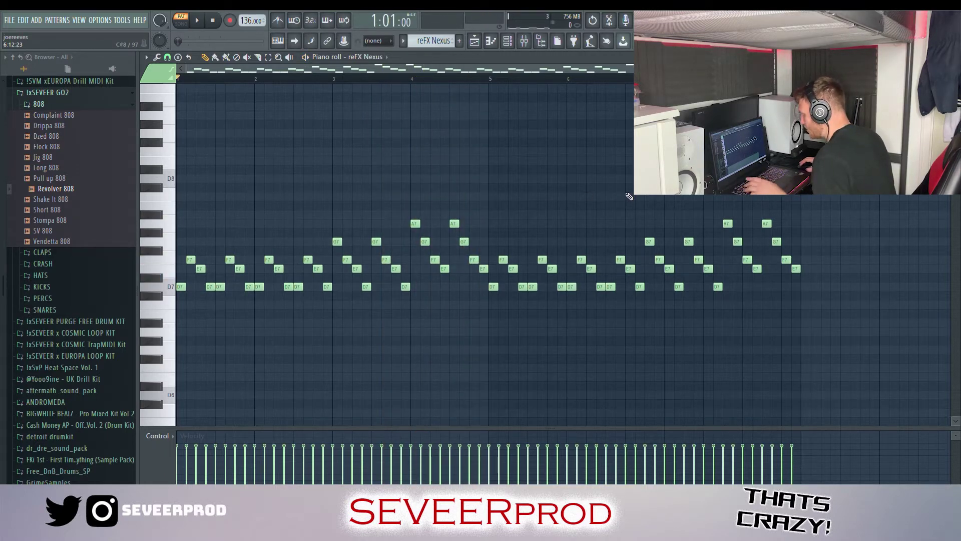
{"action": "key", "text": "ctrl+a"}
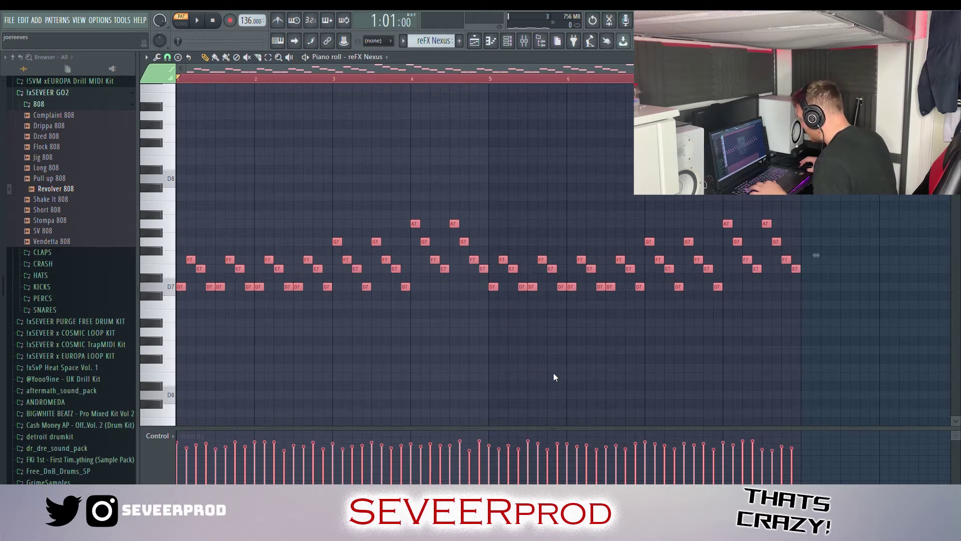
{"action": "key", "text": "F9"}
{"action": "key", "text": "space"}
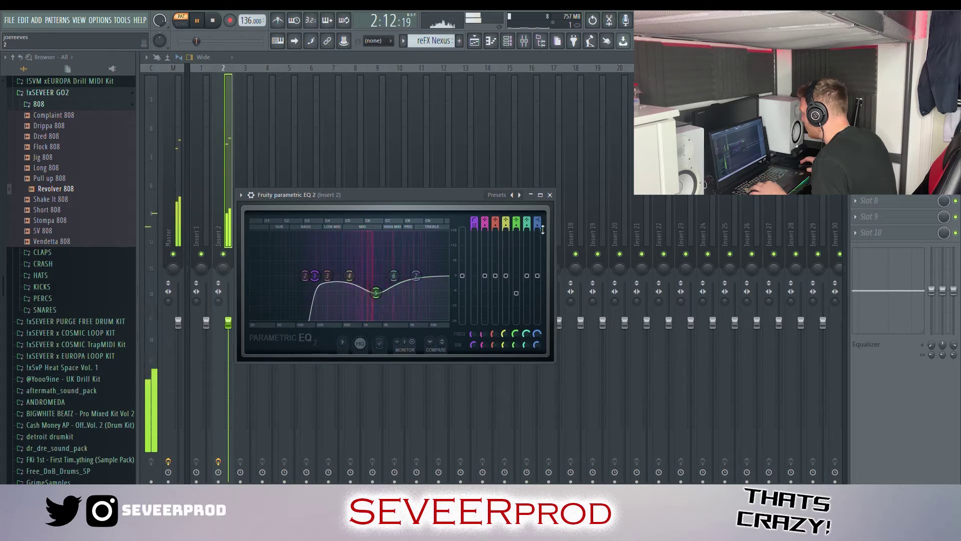
In Parametric EQ 2, make band 7 a lowered high cut and raise band 1 to about 203 Hz.
{"action": "left_click_drag", "start_coordinate": [541, 223], "coordinate": [540, 233]}
{"action": "left_click_drag", "start_coordinate": [413, 275], "coordinate": [407, 275]}
{"action": "left_click_drag", "start_coordinate": [314, 275], "coordinate": [317, 275]}
{"action": "left_click", "coordinate": [872, 88]}
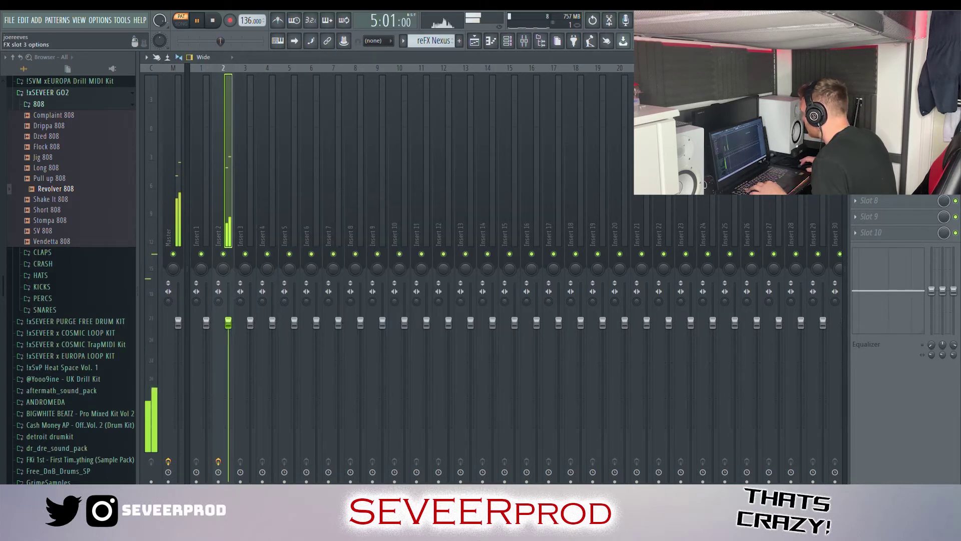
Switch the Nexus insert's Fruity Reeverb 2 to The Venue preset.
{"action": "left_click", "coordinate": [871, 104]}
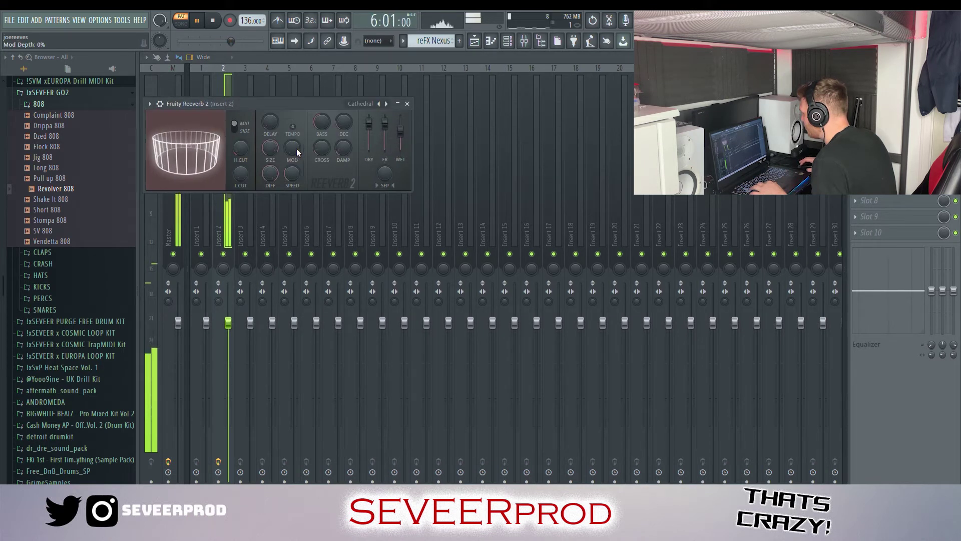
{"action": "left_click", "coordinate": [379, 105]}
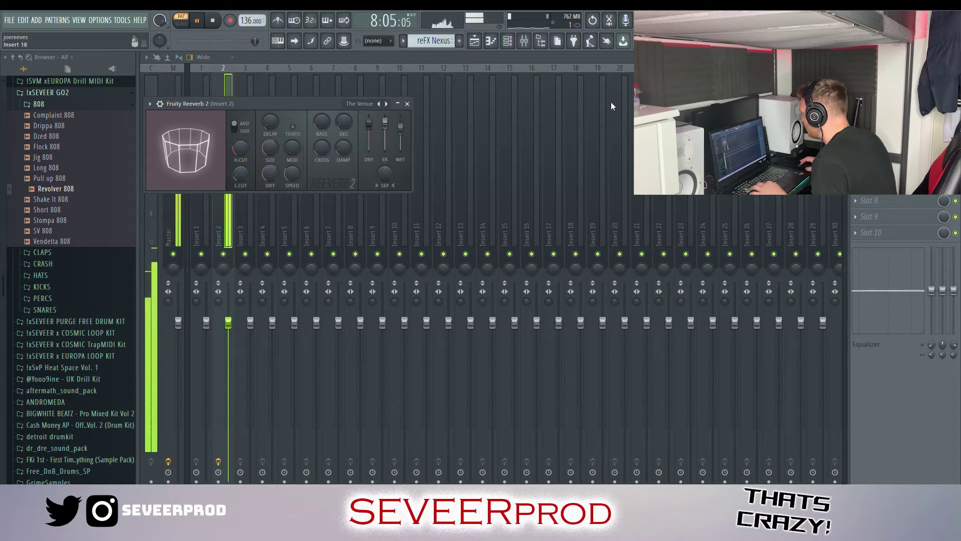
{"action": "left_click", "coordinate": [871, 104]}
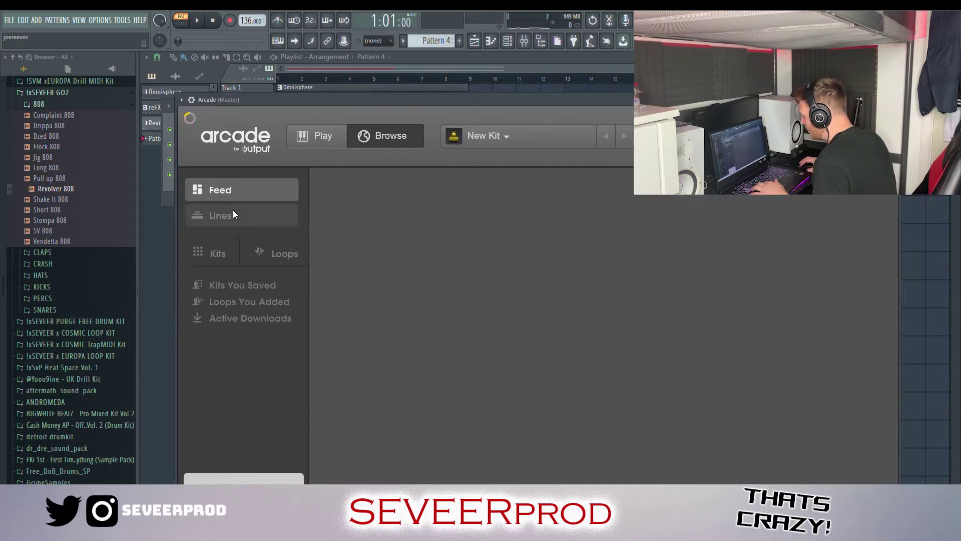
Show Arcade's Lines list and move the Arcade window aside.
{"action": "left_click", "coordinate": [233, 215]}
{"action": "left_click_drag", "start_coordinate": [368, 101], "coordinate": [362, 74]}
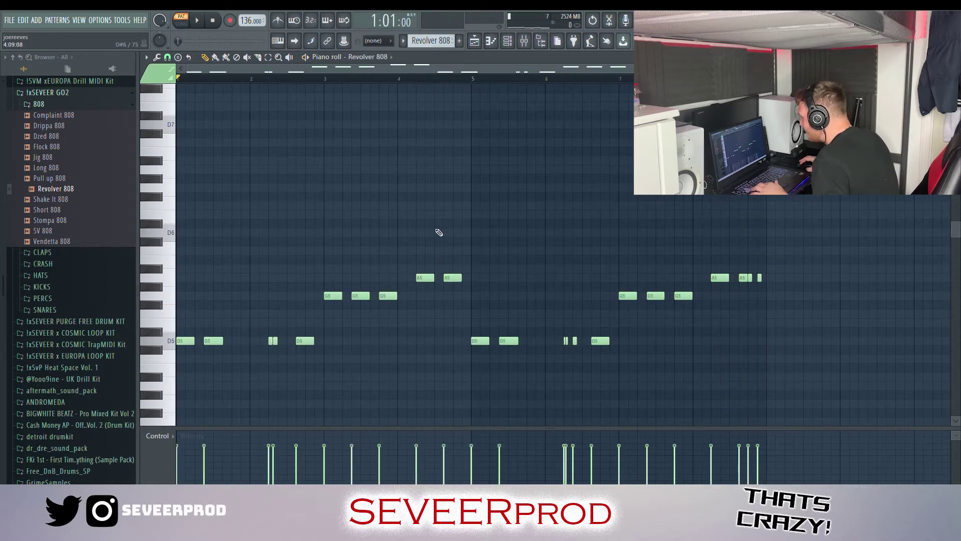
Scroll up in the Revolver 808 piano roll to view its notes.
{"action": "scroll", "coordinate": [472, 229], "scroll_direction": "up", "scroll_amount": 2}
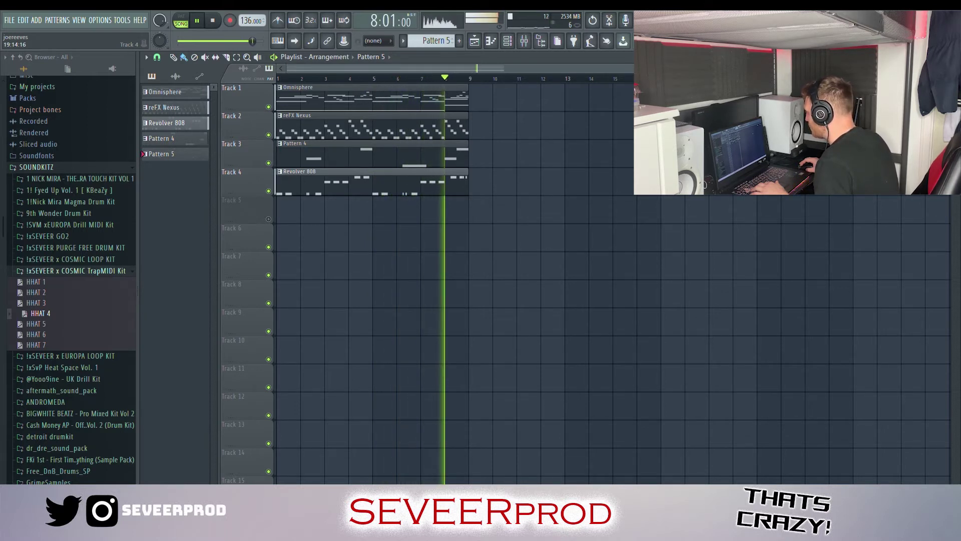
Paint Pattern 5 across Track 5, collapse the hi-hat folder, and play the Primate Hat notes.
{"action": "key", "text": "space"}
{"action": "left_click_drag", "start_coordinate": [165, 154], "coordinate": [280, 209]}
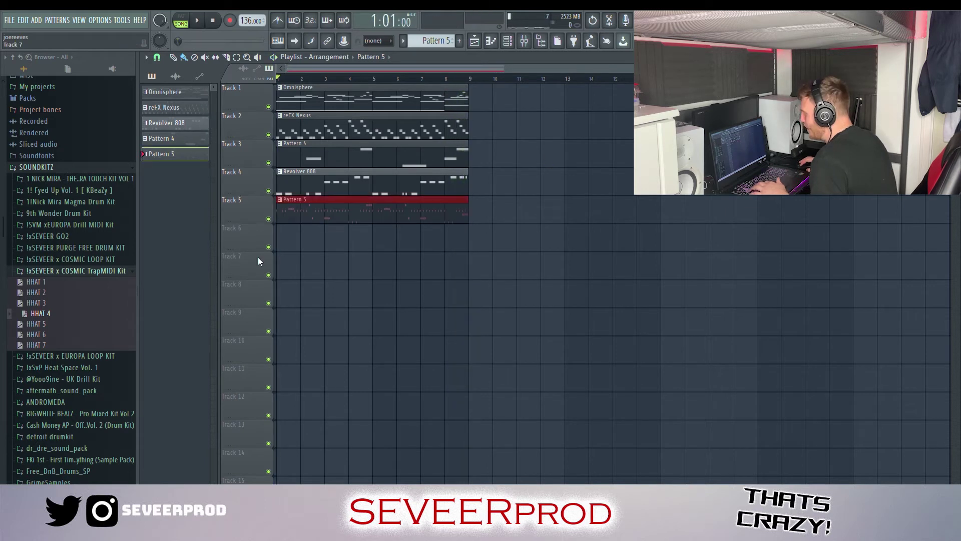
{"action": "left_click", "coordinate": [118, 273]}
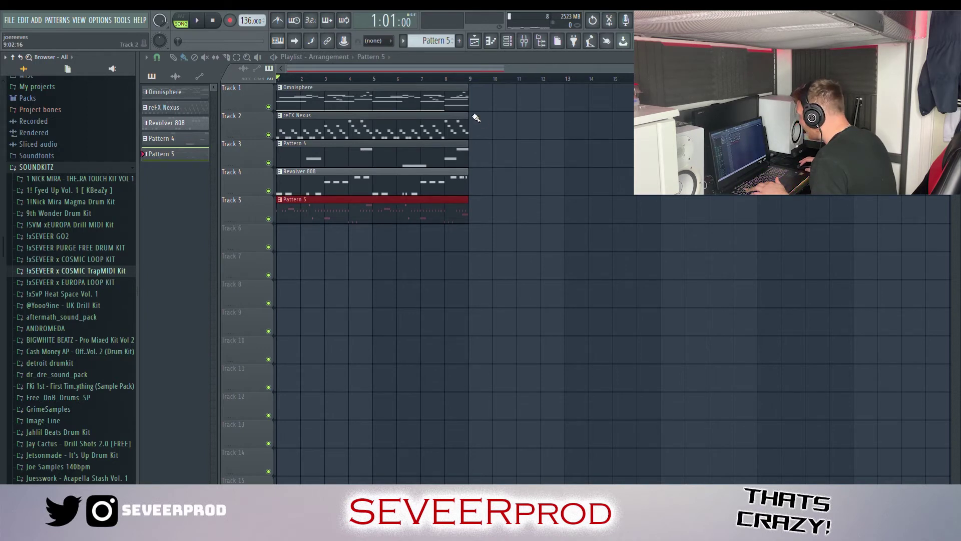
{"action": "key", "text": "F7"}
{"action": "key", "text": "space"}
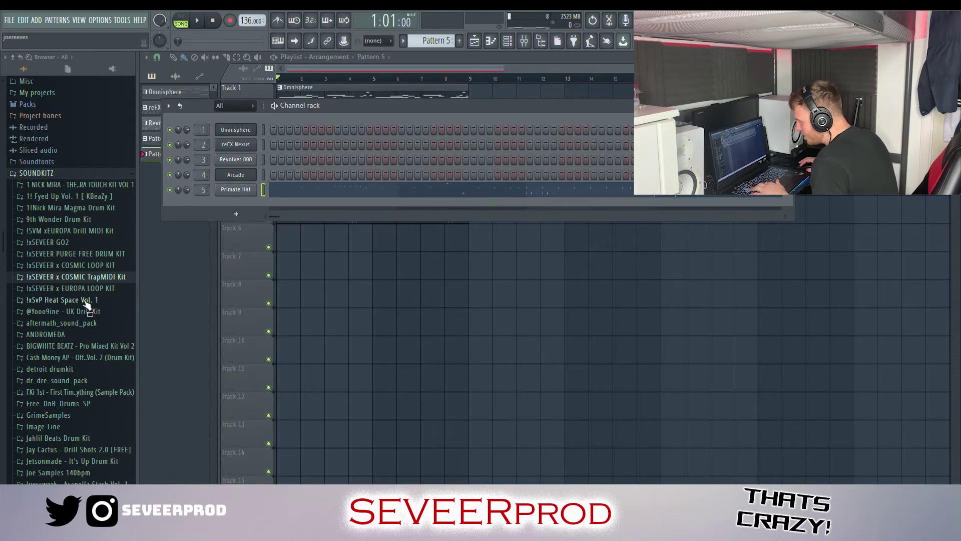
Load SvP Jug Clap from Heat Space Vol. 1 > CLAPS as a new channel with two clap hits.
{"action": "left_click", "coordinate": [70, 300]}
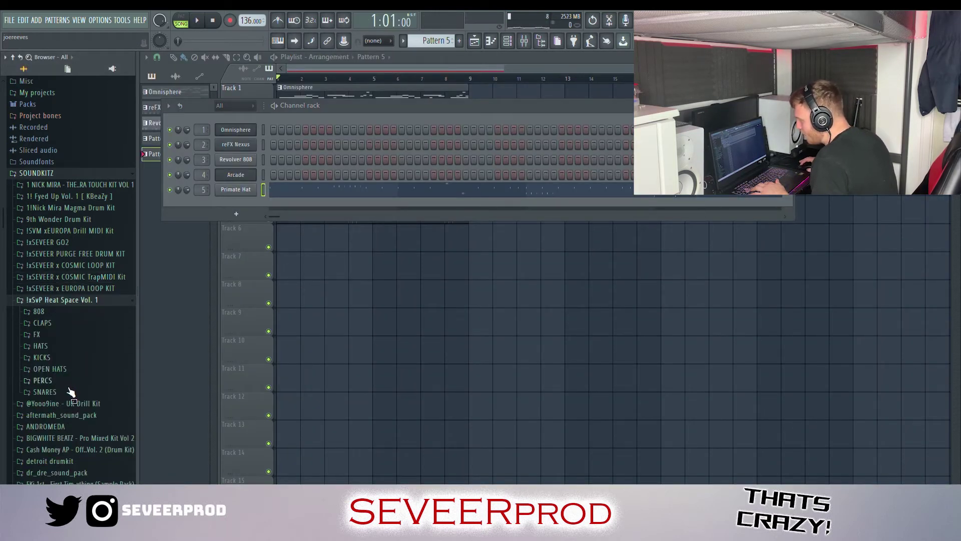
{"action": "left_click", "coordinate": [42, 323]}
{"action": "left_click_drag", "start_coordinate": [56, 407], "coordinate": [338, 205]}
{"action": "key", "text": "space"}
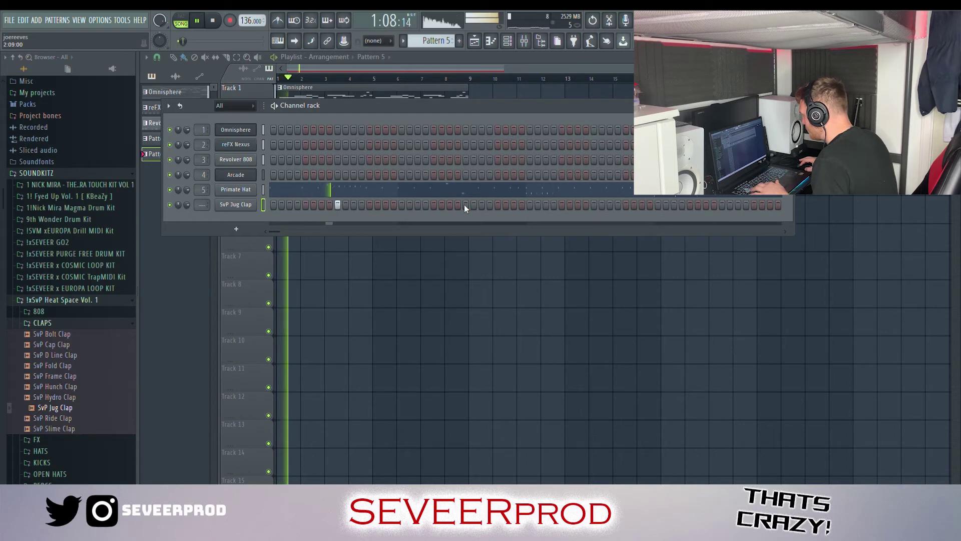
{"action": "left_click", "coordinate": [595, 205]}
{"action": "left_click", "coordinate": [721, 204]}
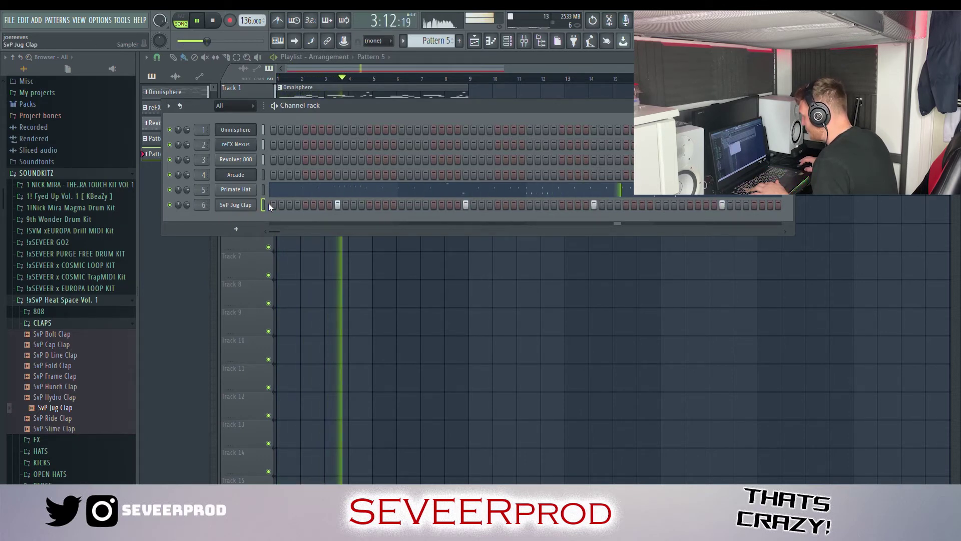
Duplicate the clap notes into bars 5–6 in the piano roll, then deselect them.
{"action": "key", "text": "F7"}
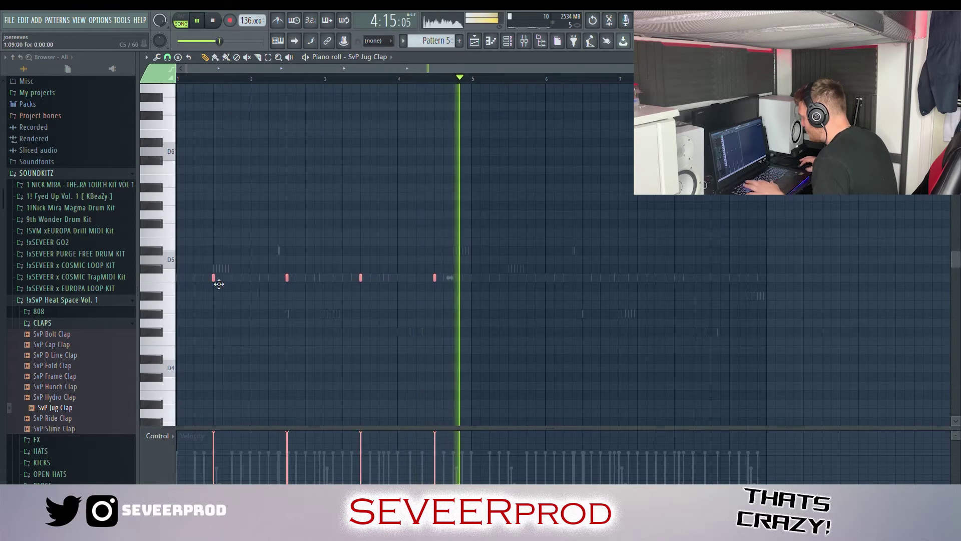
{"action": "key", "text": "ctrl+b"}
{"action": "key", "text": "ctrl+d"}
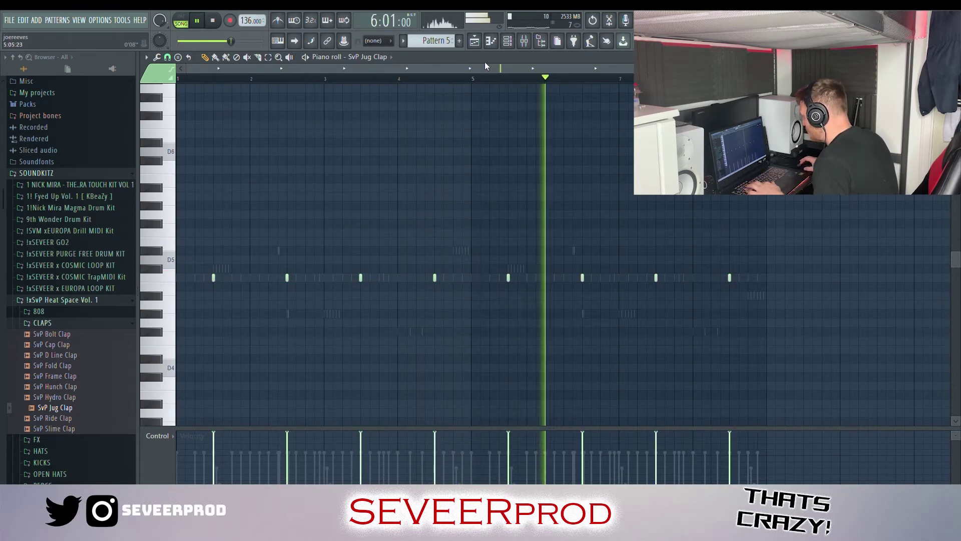
{"action": "key", "text": "F5"}
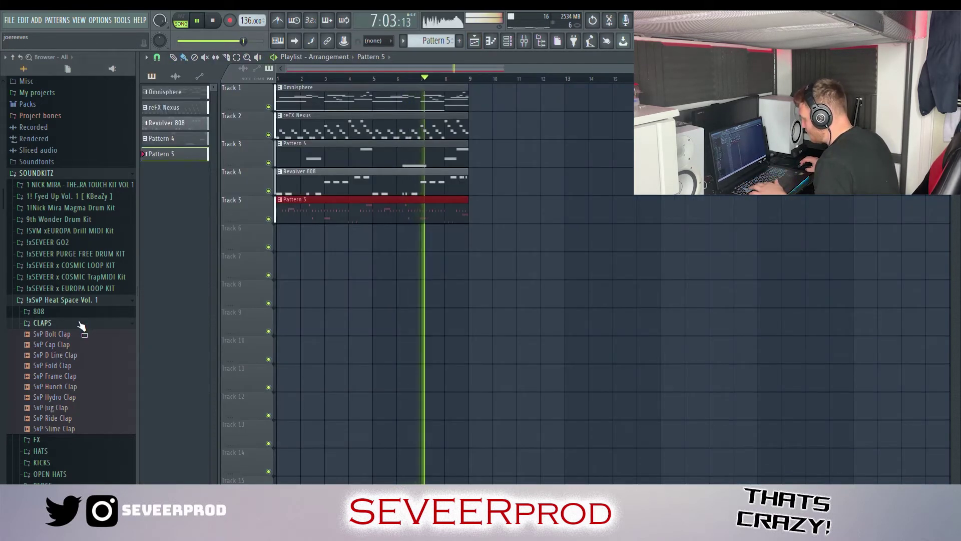
Copy the SvP Crack Snare notes four bars later in its piano roll.
{"action": "left_click", "coordinate": [50, 323]}
{"action": "left_click", "coordinate": [71, 393]}
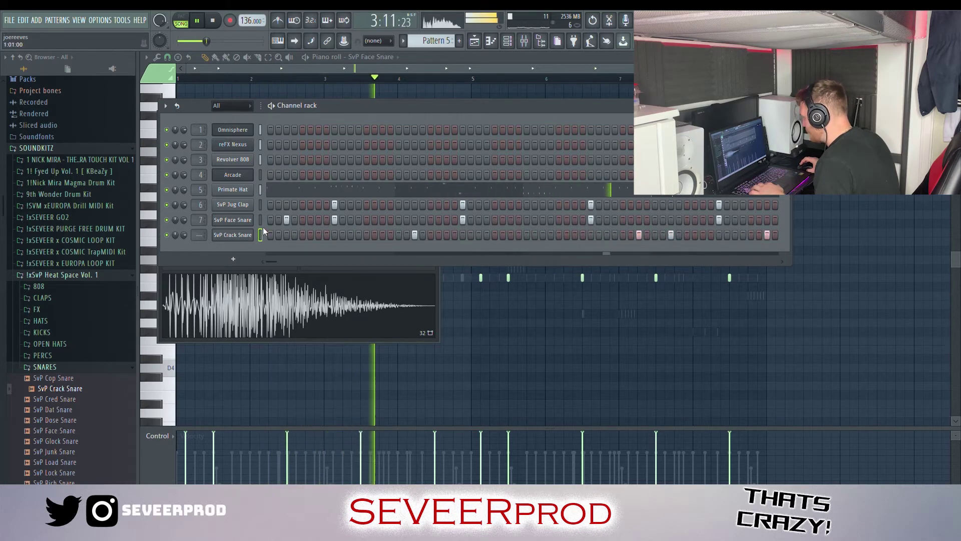
{"action": "right_click", "coordinate": [233, 238]}
{"action": "left_click", "coordinate": [263, 234]}
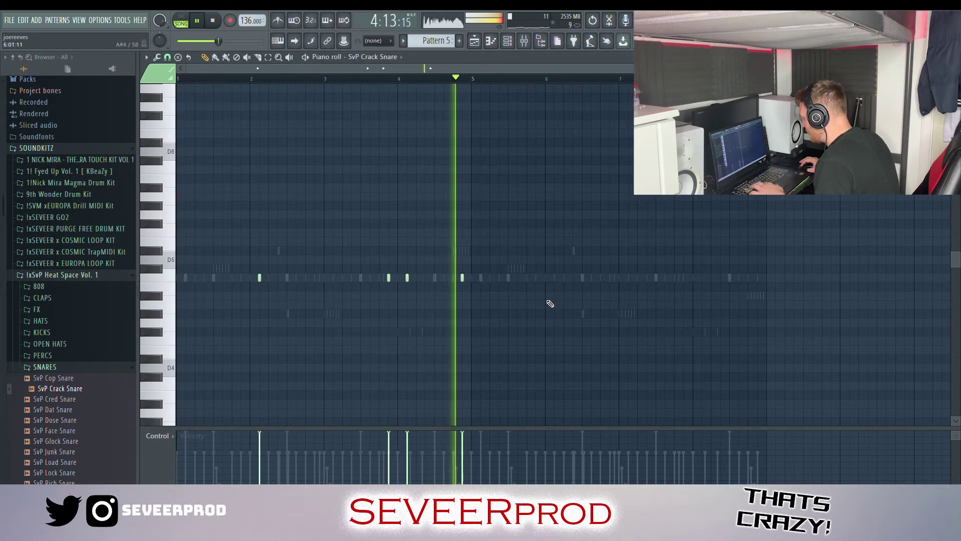
{"action": "left_click_drag", "start_coordinate": [259, 277], "coordinate": [560, 280]}
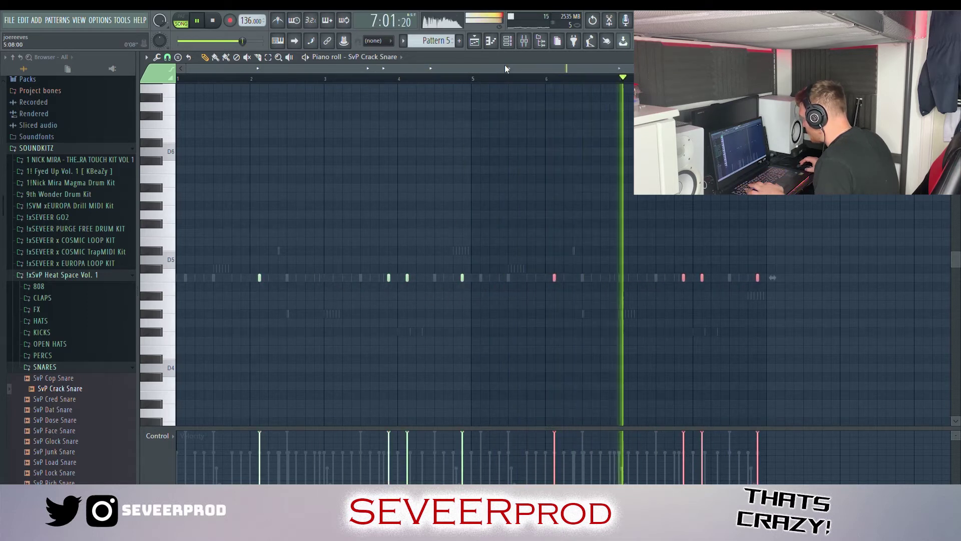
{"action": "key", "text": "F6"}
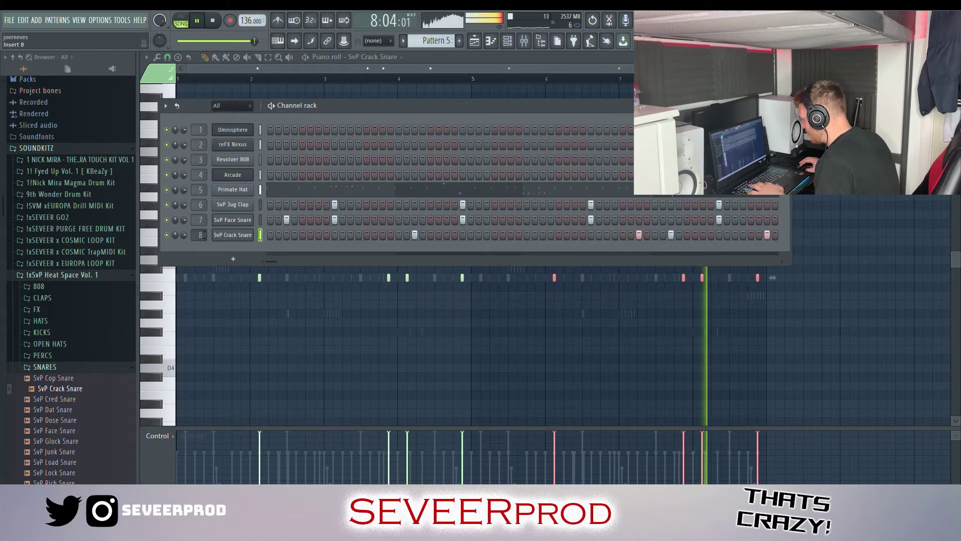
{"action": "left_click", "coordinate": [271, 353]}
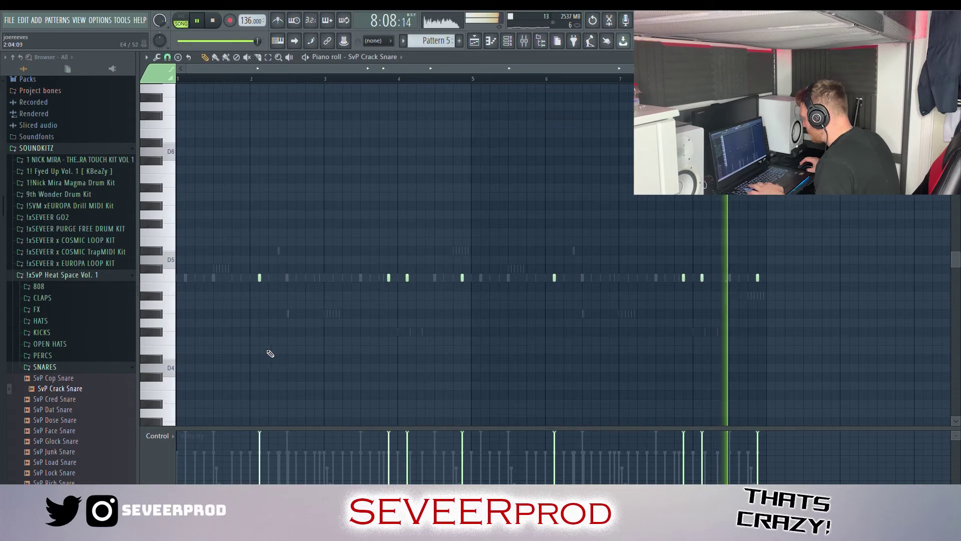
Collapse the snares and Heat Space Vol. 1 folders and bring up the SvP Face Snare notes.
{"action": "left_click", "coordinate": [90, 367]}
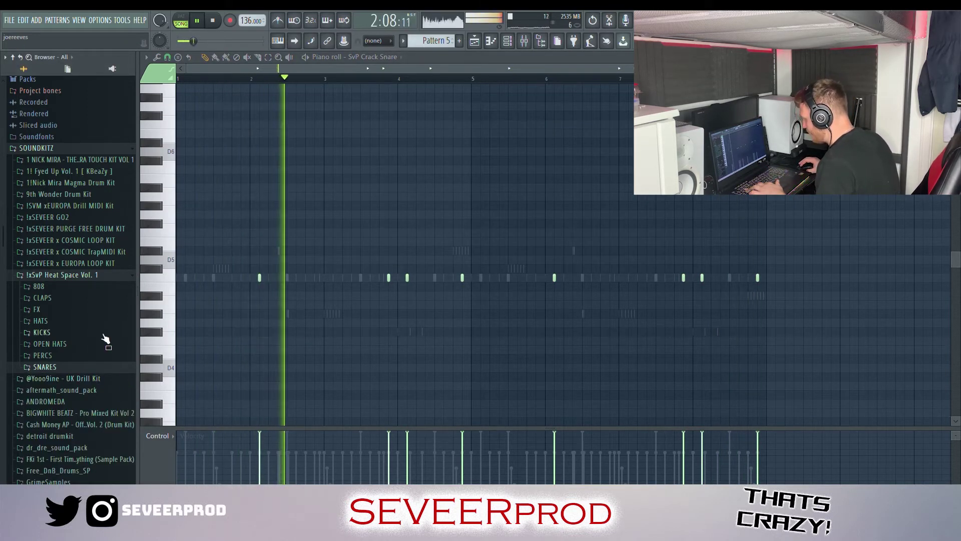
{"action": "left_click", "coordinate": [86, 274]}
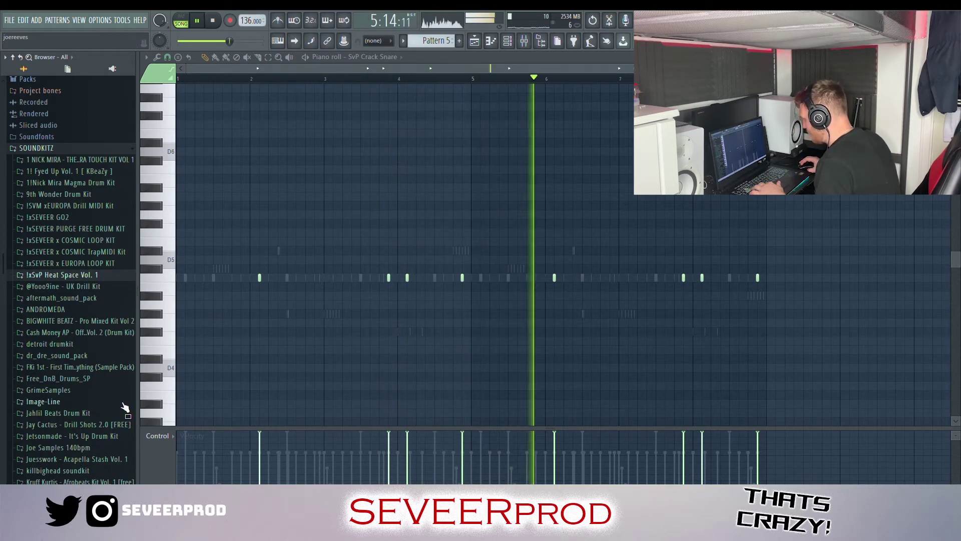
{"action": "left_click", "coordinate": [510, 42]}
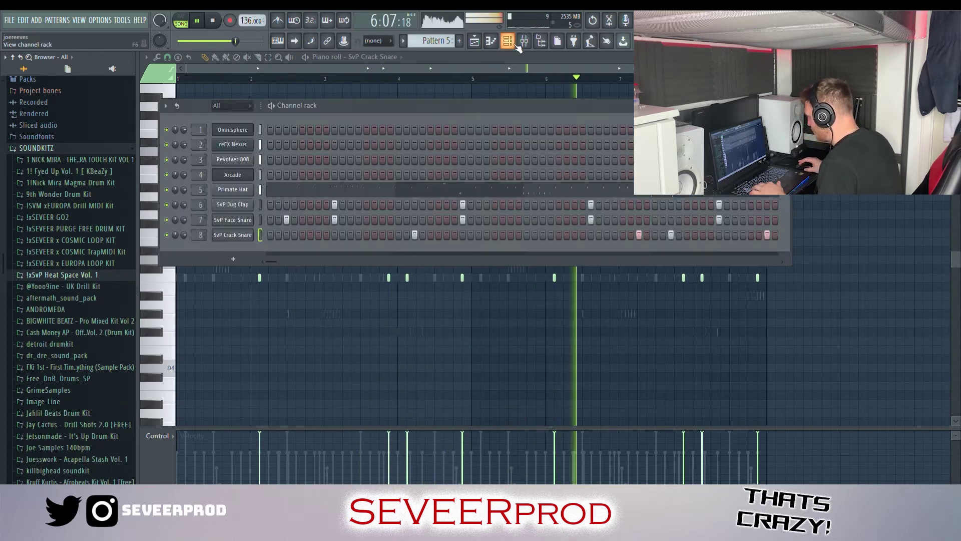
{"action": "left_click", "coordinate": [260, 220]}
{"action": "key", "text": "F6"}
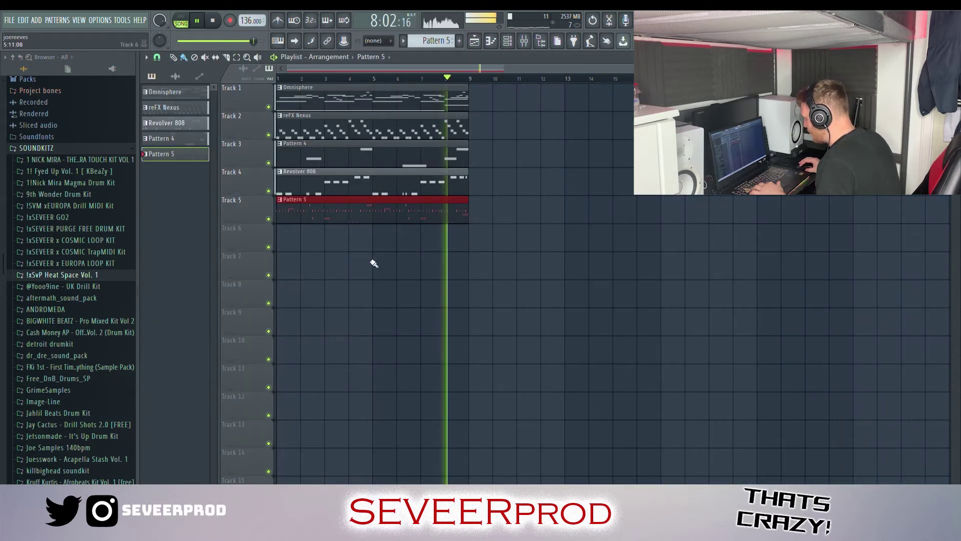
Copy two Open Hat 1 notes further along so the hits fall every two bars.
{"action": "key", "text": "space"}
{"action": "key", "text": "F6"}
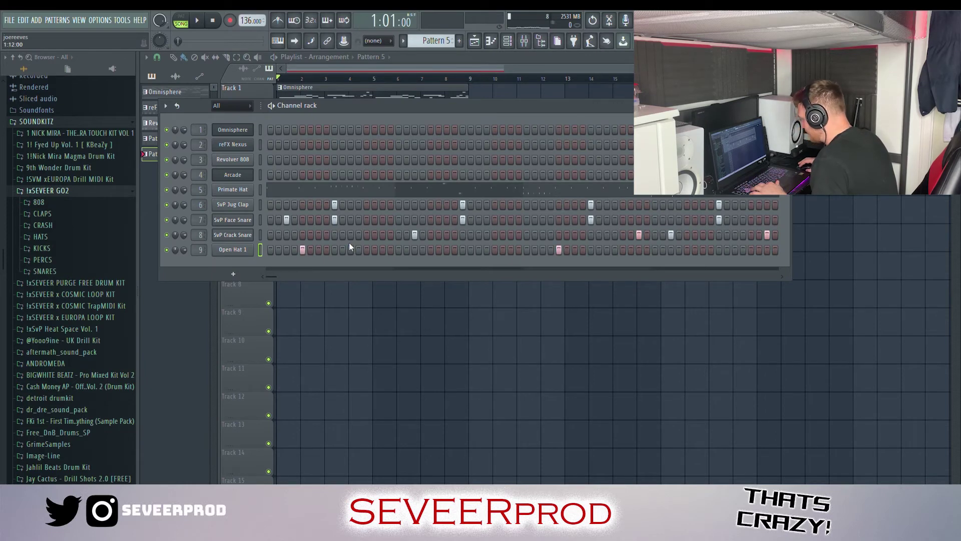
{"action": "key", "text": "space"}
{"action": "key", "text": "F7"}
{"action": "left_click_drag", "start_coordinate": [397, 290], "coordinate": [496, 290]}
{"action": "left_click", "coordinate": [495, 248]}
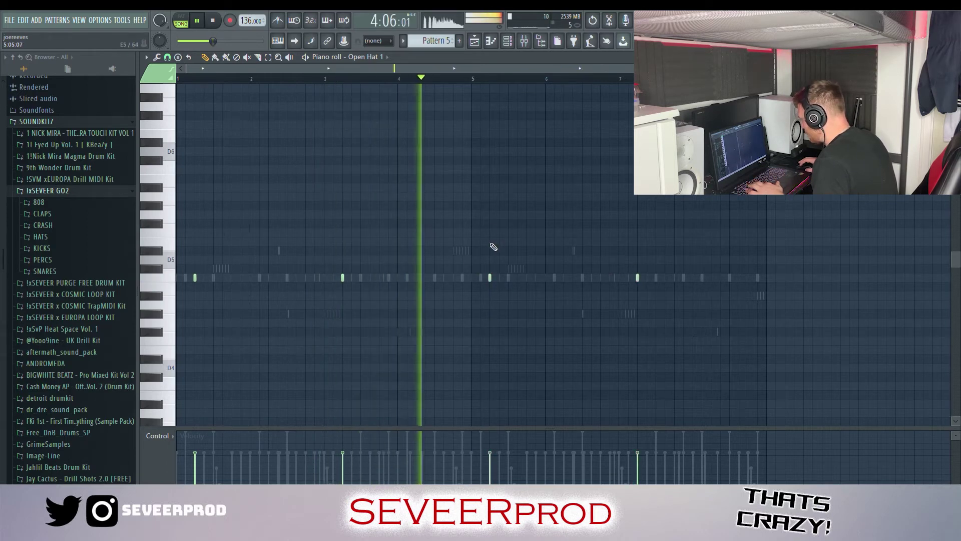
Return to the playlist arrangement and dismiss the instrument channel list.
{"action": "key", "text": "F5"}
{"action": "left_click", "coordinate": [514, 43]}
{"action": "left_click", "coordinate": [560, 318]}
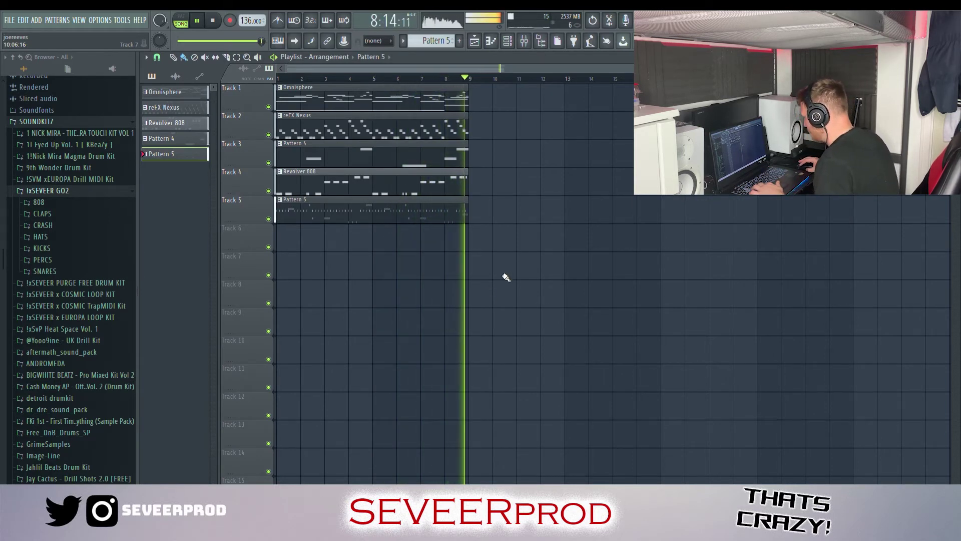
Stop playback at the start and bring up the Channel Rack's instrument list.
{"action": "key", "text": "space"}
{"action": "key", "text": "F6"}
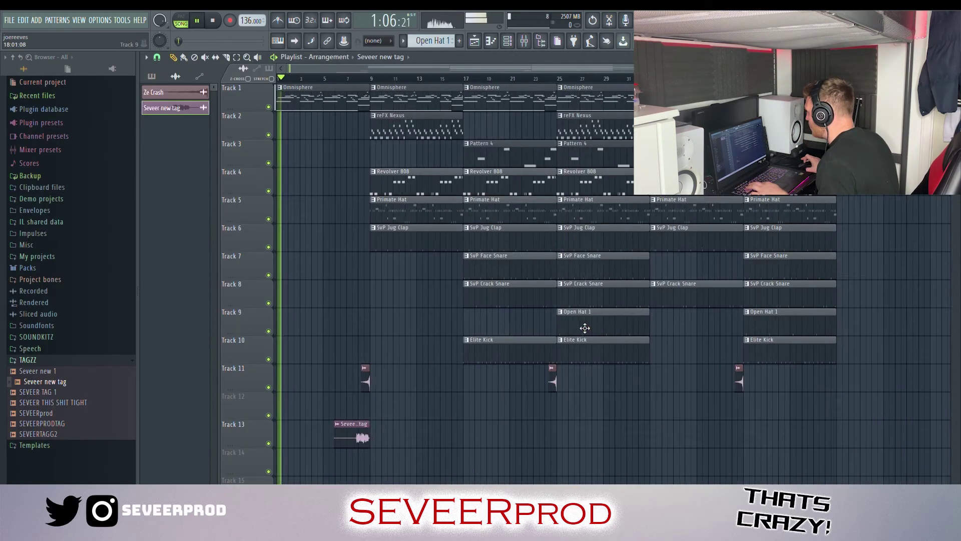
Scroll down the playlist to view the lower arrangement tracks.
{"action": "scroll", "coordinate": [585, 328], "scroll_direction": "down", "scroll_amount": 1}
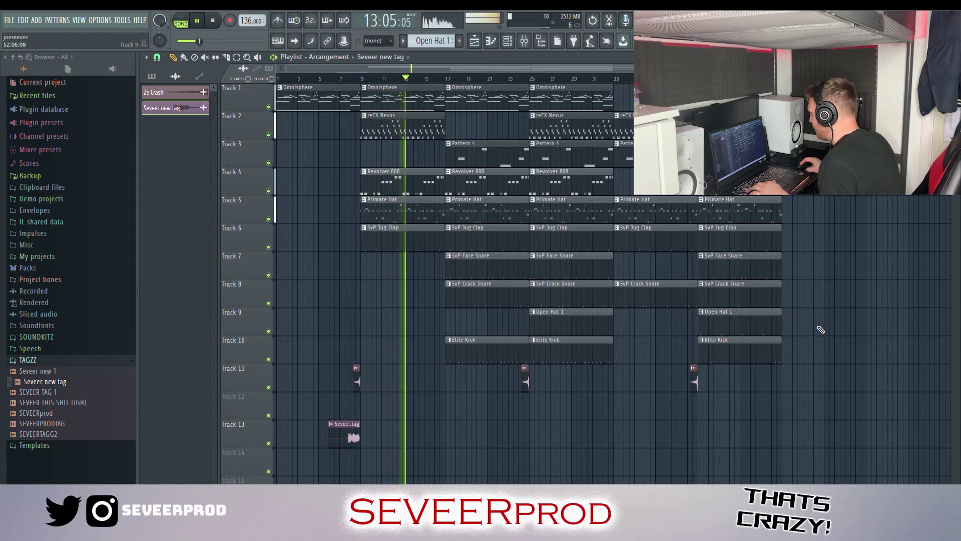
Slice the drum clips on tracks 4–6 just before bar 17.
{"action": "scroll", "coordinate": [431, 272], "scroll_direction": "up", "scroll_amount": 6}
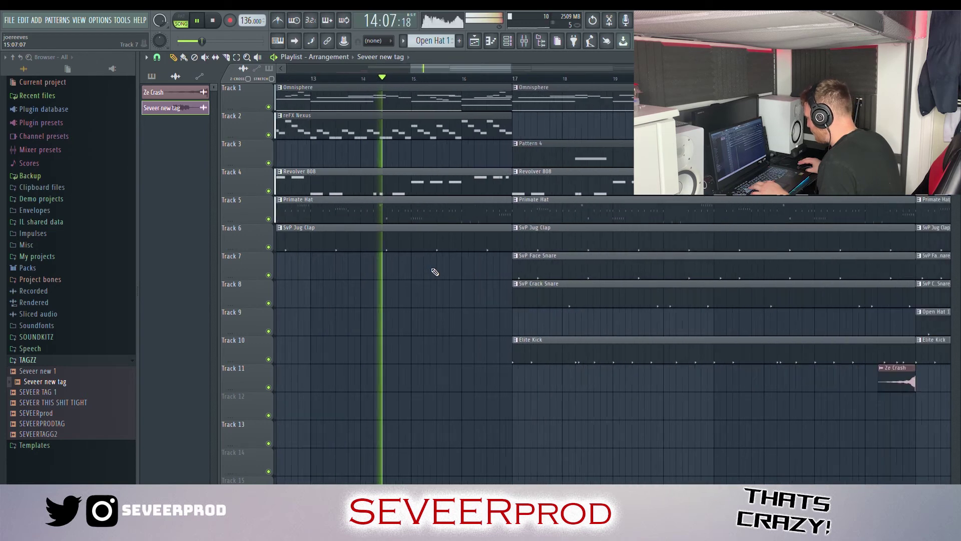
{"action": "mouse_move", "coordinate": [624, 301]}
{"action": "left_mouse_down"}
{"action": "mouse_move", "coordinate": [629, 173]}
{"action": "mouse_move", "coordinate": [635, 261]}
{"action": "left_mouse_up"}
{"action": "scroll", "coordinate": [635, 262], "scroll_direction": "down", "scroll_amount": 3}
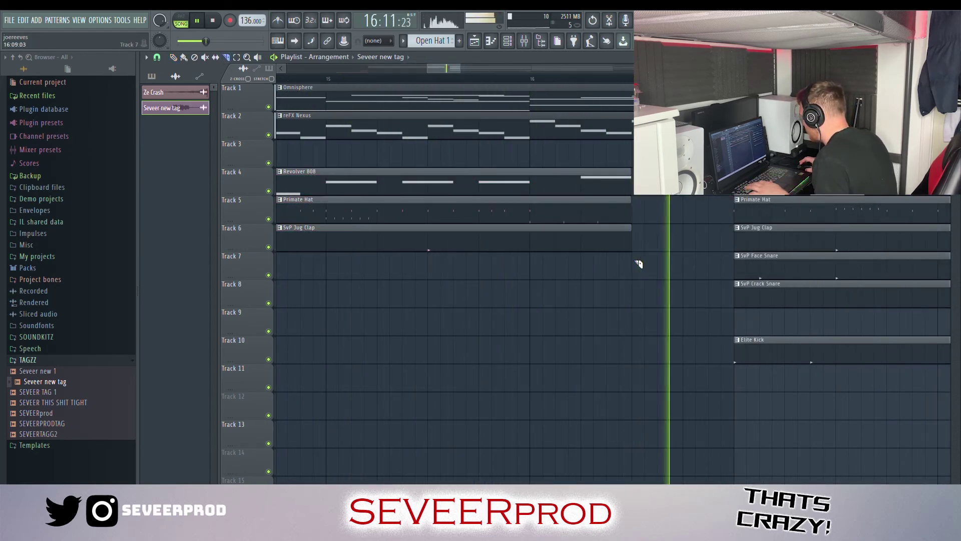
{"action": "scroll", "coordinate": [637, 273], "scroll_direction": "down", "scroll_amount": 5}
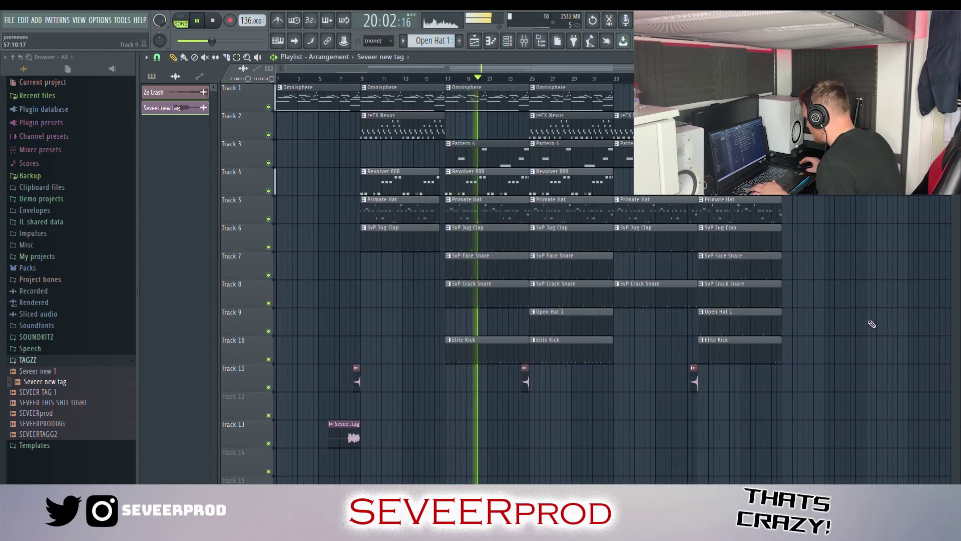
Cut off the drum clips on tracks 5–9 just before bar 41.
{"action": "scroll", "coordinate": [762, 339], "scroll_direction": "up", "scroll_amount": 8}
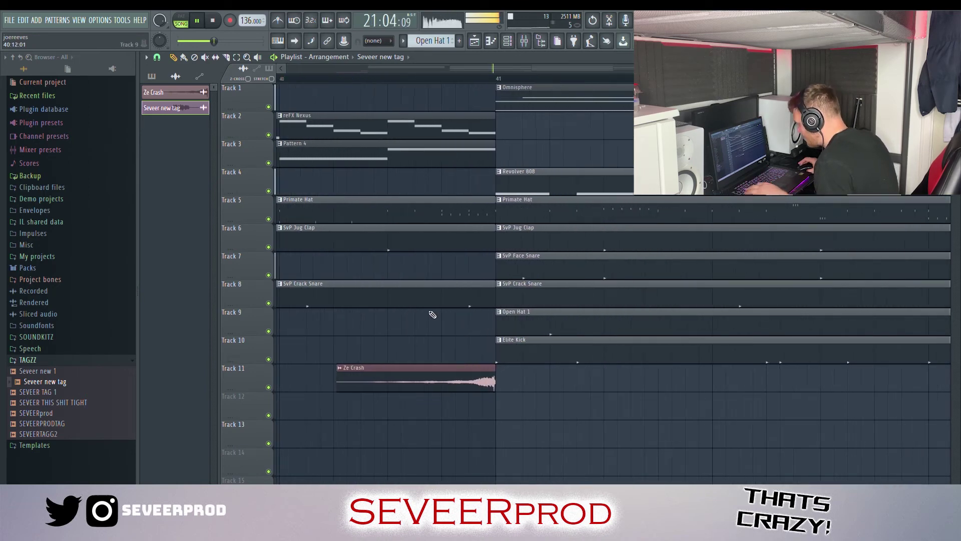
{"action": "scroll", "coordinate": [433, 316], "scroll_direction": "up", "scroll_amount": 2}
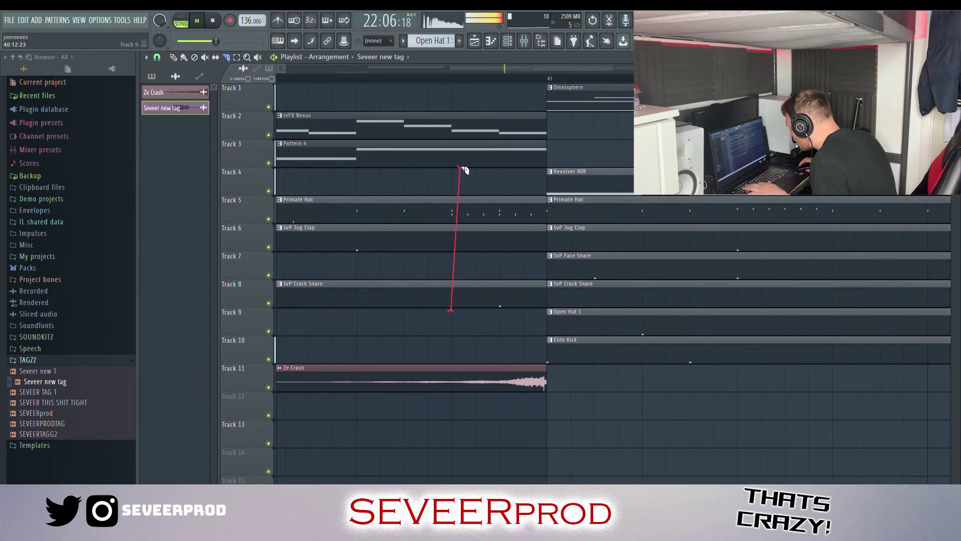
{"action": "left_click_drag", "start_coordinate": [454, 194], "coordinate": [456, 195]}
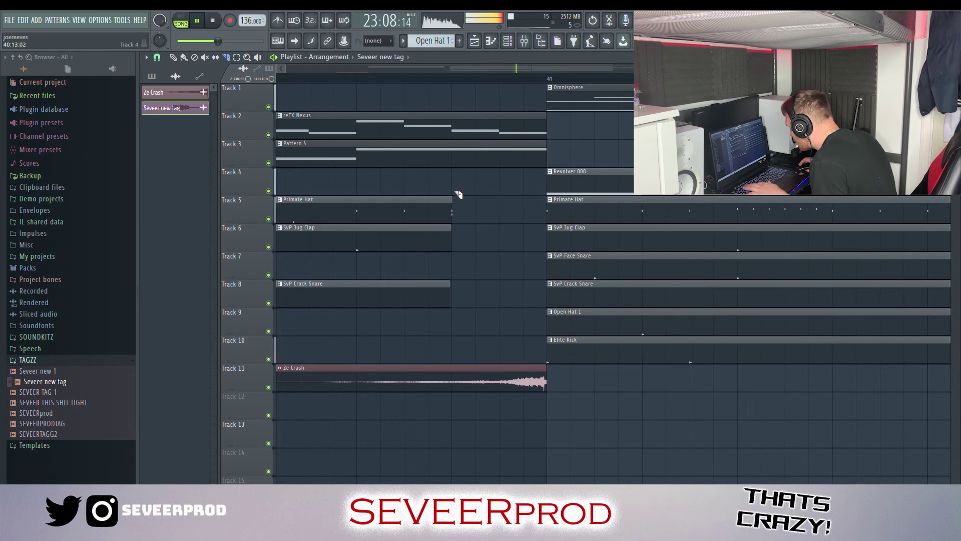
{"action": "scroll", "coordinate": [458, 195], "scroll_direction": "down", "scroll_amount": 3}
{"action": "scroll", "coordinate": [467, 221], "scroll_direction": "up", "scroll_amount": 3}
{"action": "scroll", "coordinate": [466, 220], "scroll_direction": "up", "scroll_amount": 3}
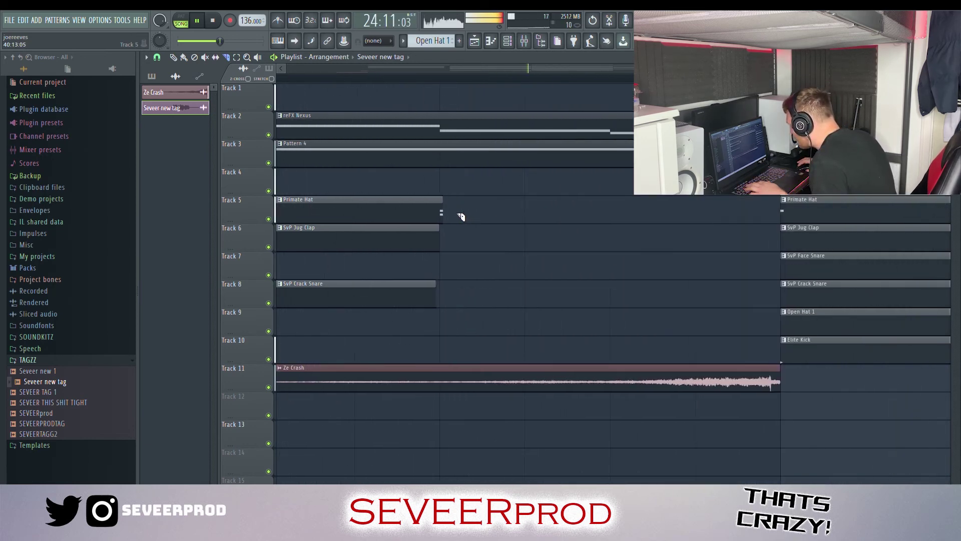
{"action": "scroll", "coordinate": [440, 214], "scroll_direction": "down", "scroll_amount": 6}
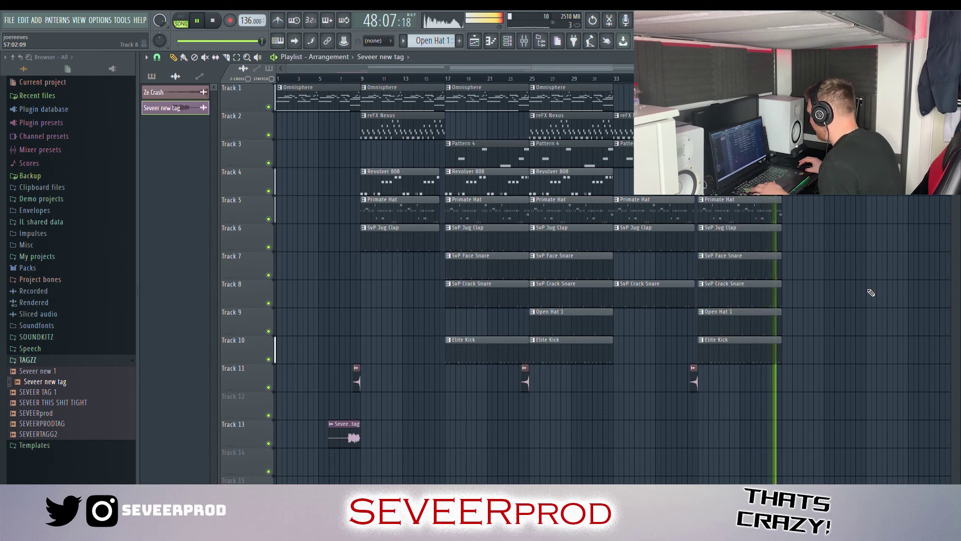
{"action": "key", "text": "space"}
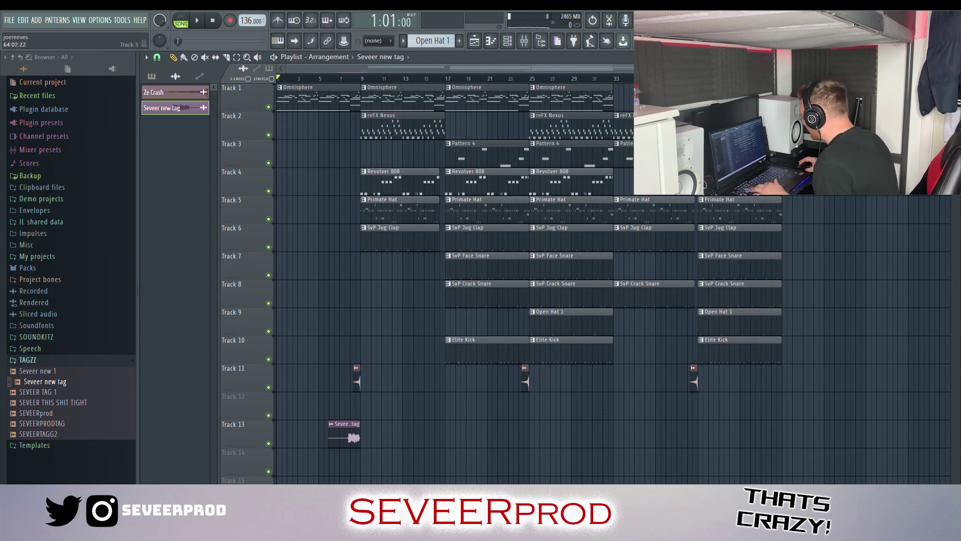